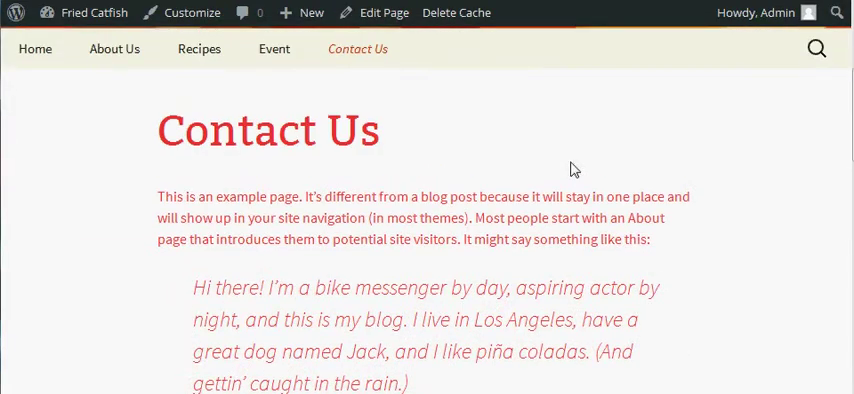
scroll(570, 159, "down", 2)
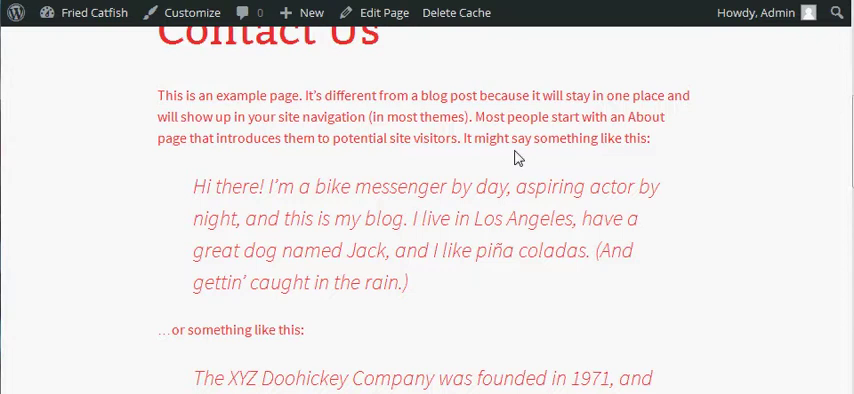
scroll(200, 180, "up", 3)
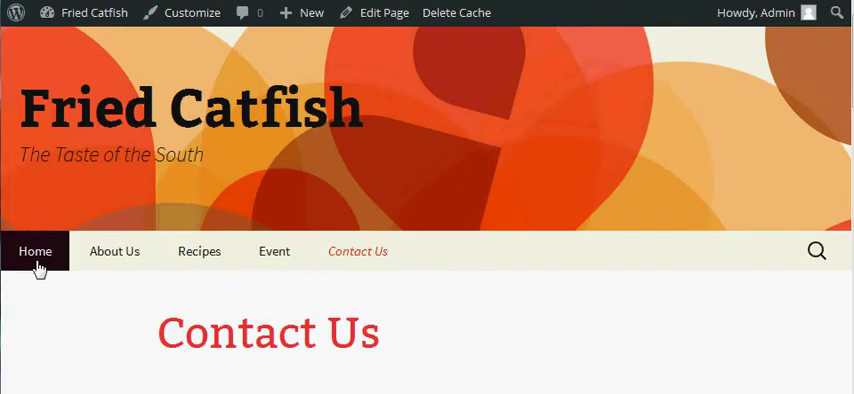
Go Home, select the Catfish post's three paragraphs, then open the Fried Catfish Dashboard
left_click(35, 251)
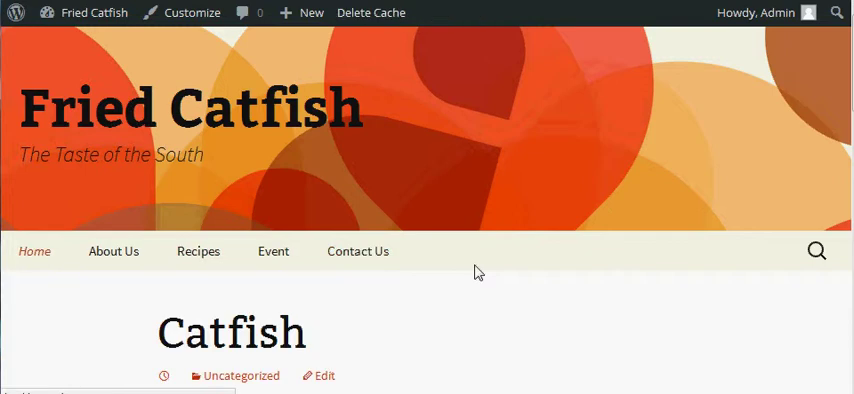
scroll(478, 272, "down", 4)
scroll(400, 250, "down", 3)
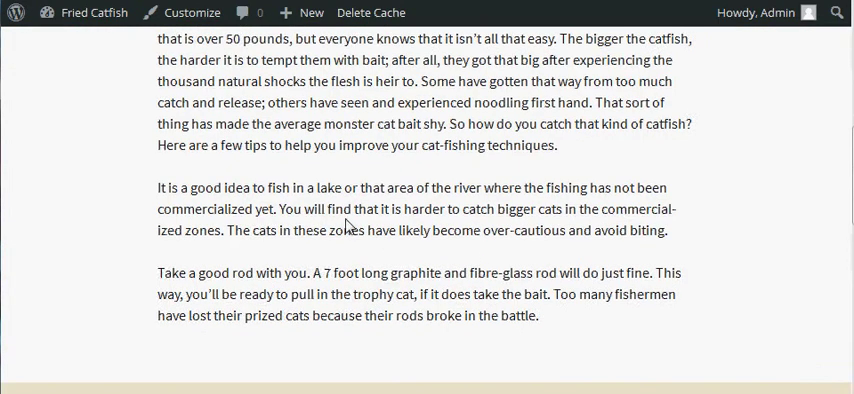
scroll(345, 222, "up", 3)
left_click_drag(158, 118, 186, 120)
left_click_drag(225, 137, 708, 388)
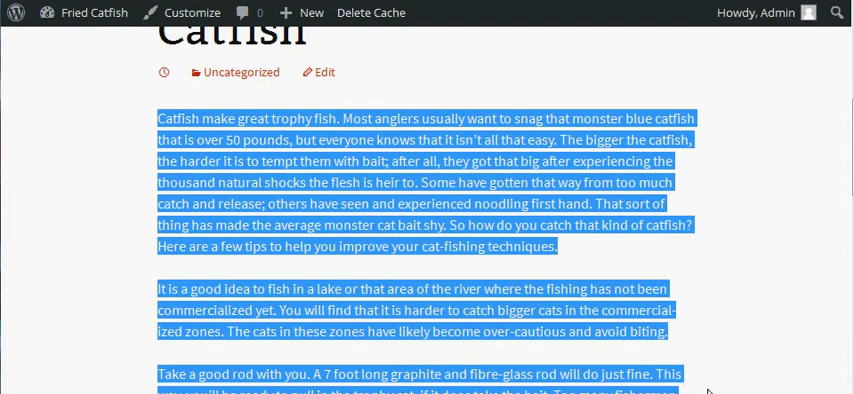
left_click(303, 203)
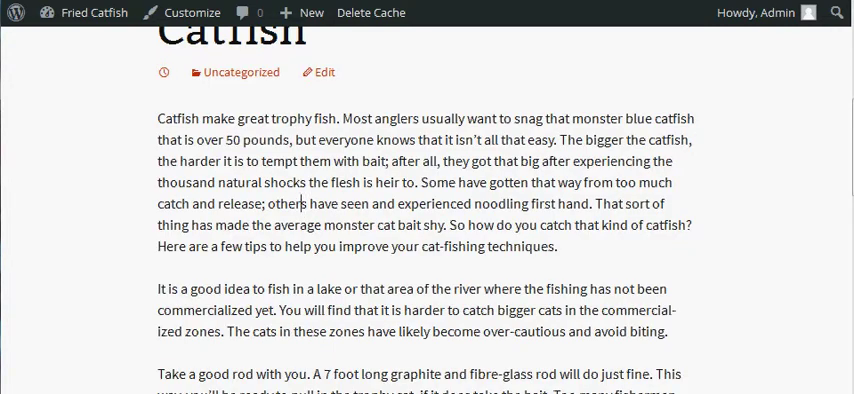
left_click(99, 12)
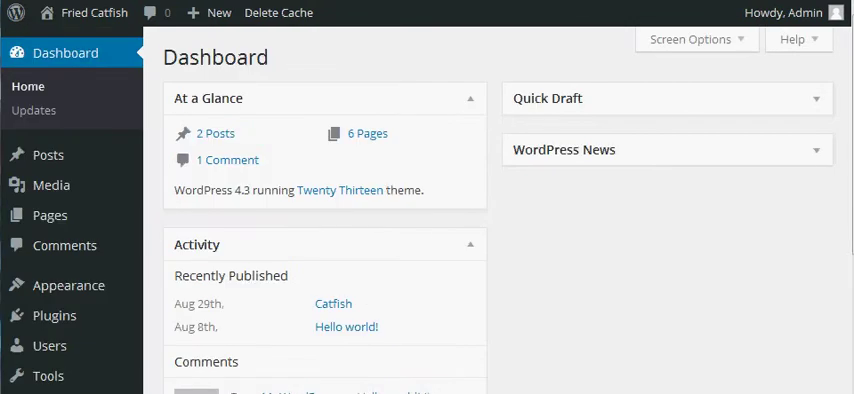
scroll(427, 200, "down", 3)
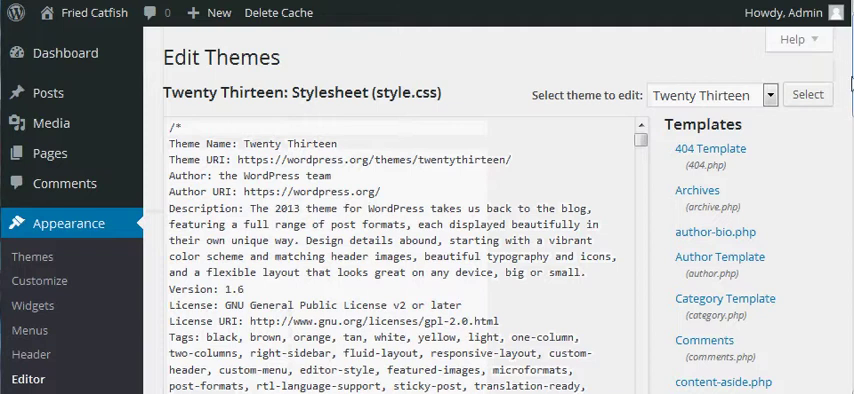
scroll(640, 150, "down", 2)
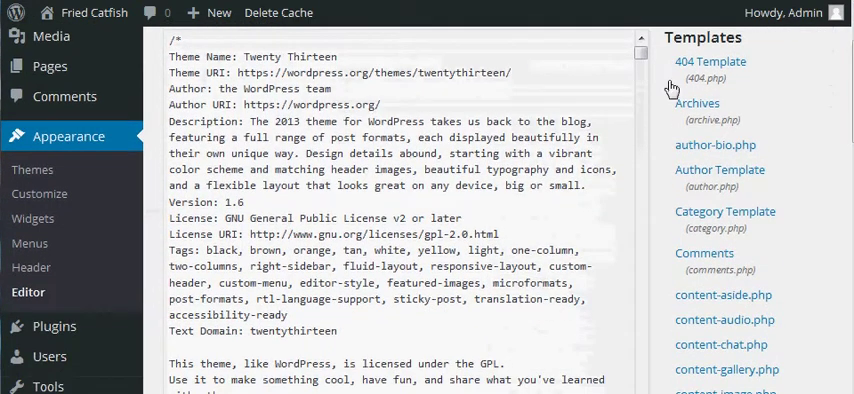
left_click_drag(641, 52, 641, 68)
scroll(490, 125, "down", 3)
scroll(455, 134, "down", 3)
scroll(455, 134, "down", 3)
scroll(450, 138, "down", 3)
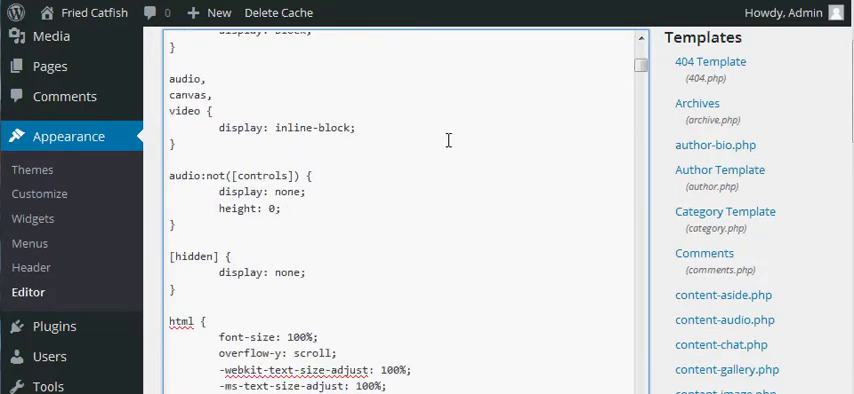
scroll(445, 141, "down", 2)
scroll(445, 141, "down", 3)
scroll(443, 142, "down", 3)
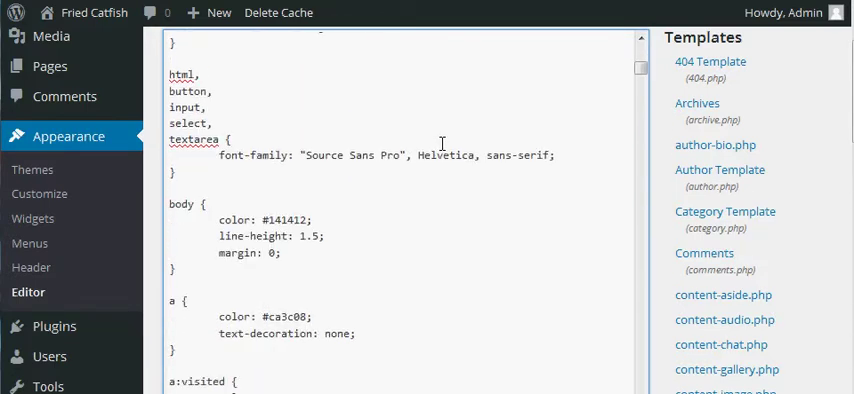
scroll(443, 142, "down", 1)
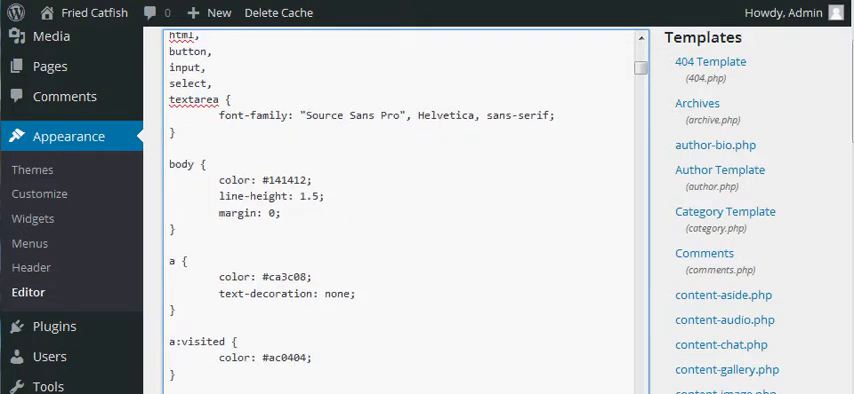
Replace the body color value #141412 with #e83333 copied from a blank text window
left_click(170, 164)
left_click_drag(170, 164, 282, 214)
left_click_drag(263, 180, 307, 181)
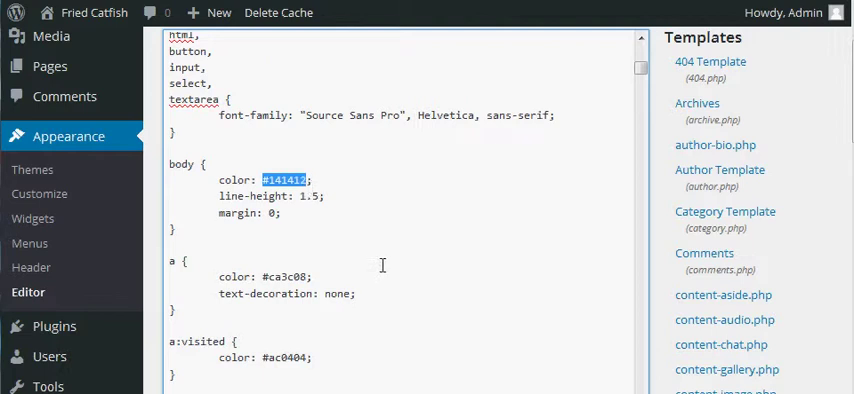
key("alt+Tab")
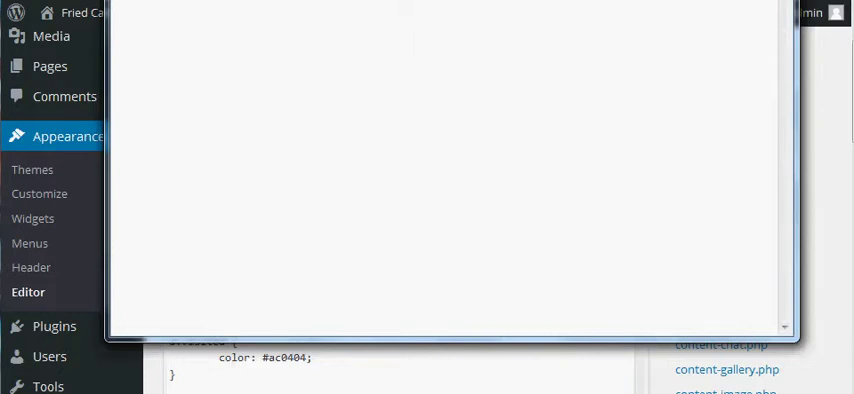
right_click(180, 10)
left_click(185, 22)
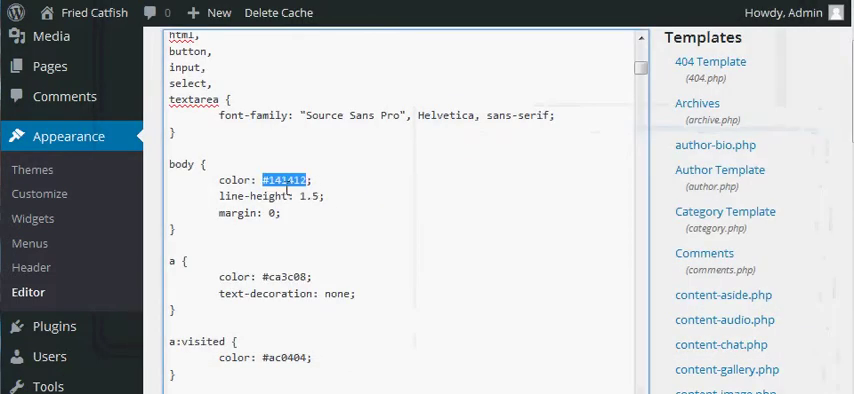
right_click(287, 184)
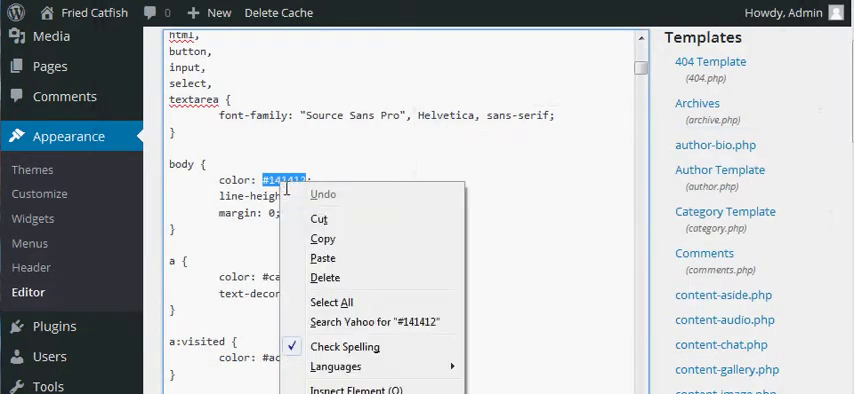
left_click(332, 259)
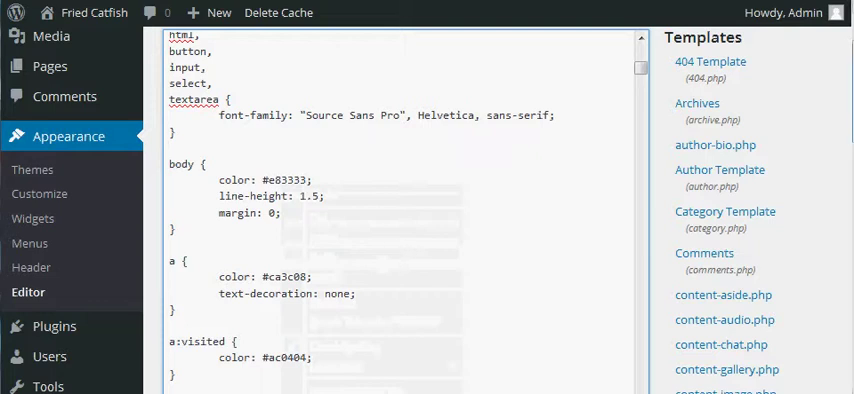
scroll(400, 200, "down", 5)
scroll(400, 200, "down", 3)
Save the edited Twenty Thirteen style.css with Update File
left_click(202, 239)
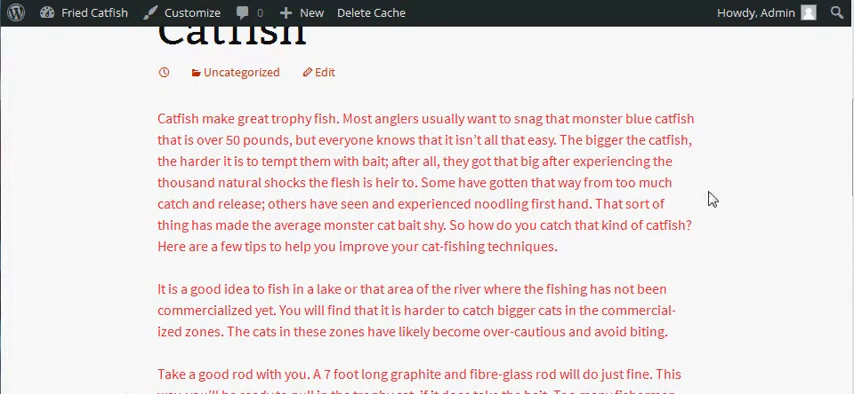
scroll(830, 200, "down", 1)
scroll(830, 200, "down", 1)
scroll(830, 200, "down", 1)
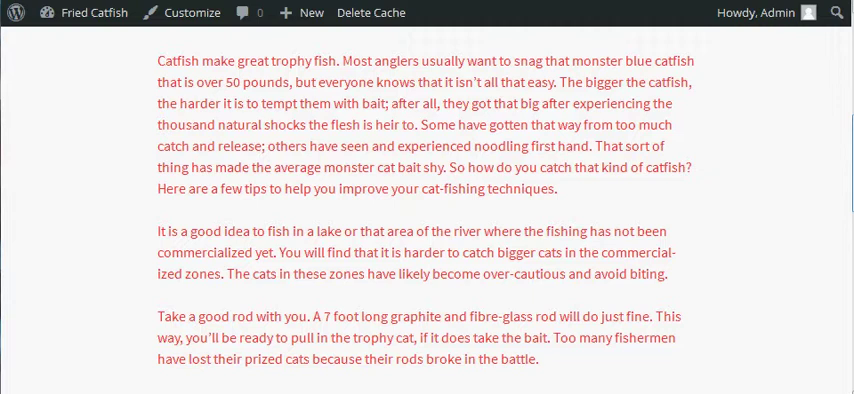
scroll(427, 200, "up", 5)
scroll(427, 200, "down", 3)
left_click_drag(847, 110, 847, 140)
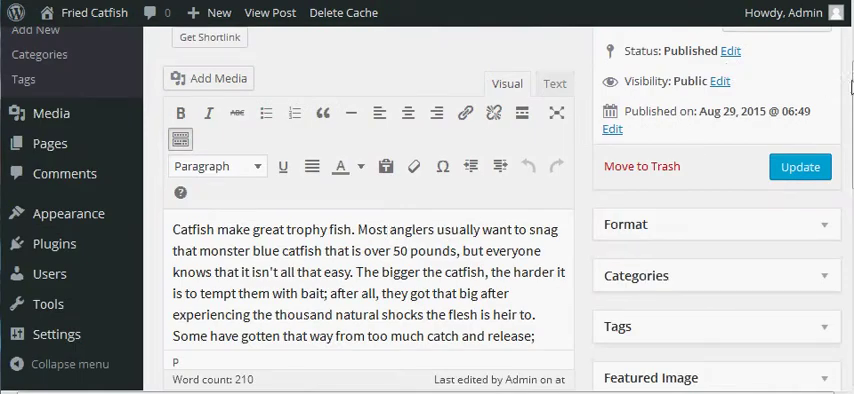
scroll(400, 250, "down", 1)
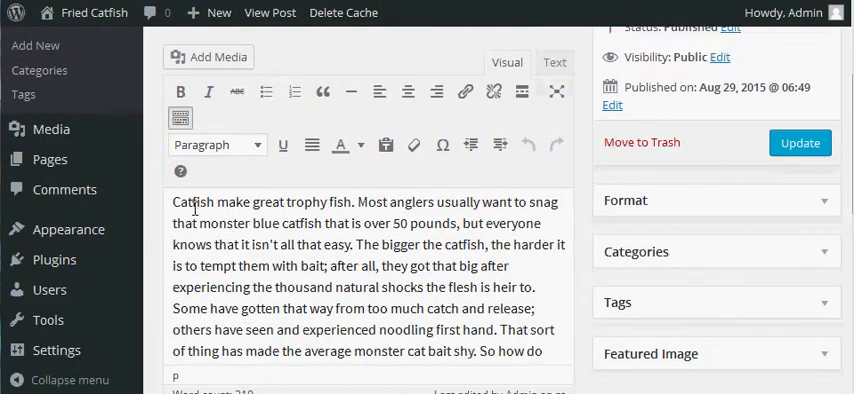
Select all the Catfish text, apply dark blue from the Text color palette, and update
left_click_drag(173, 201, 300, 244)
left_click(297, 244)
right_click(279, 255)
left_click(325, 365)
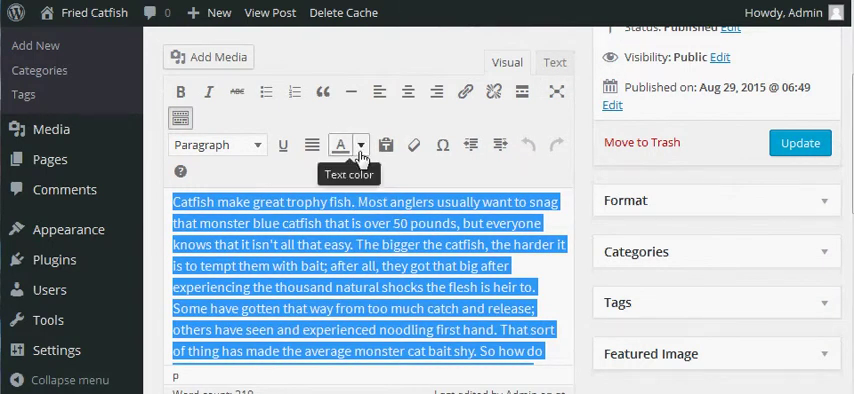
left_click(360, 146)
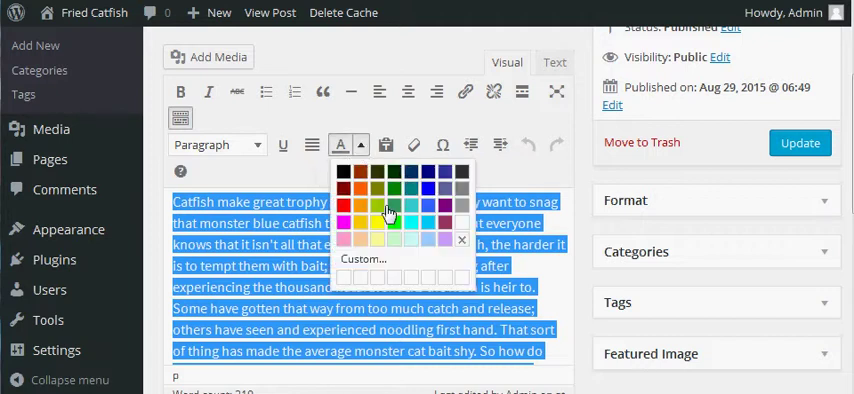
left_click(445, 189)
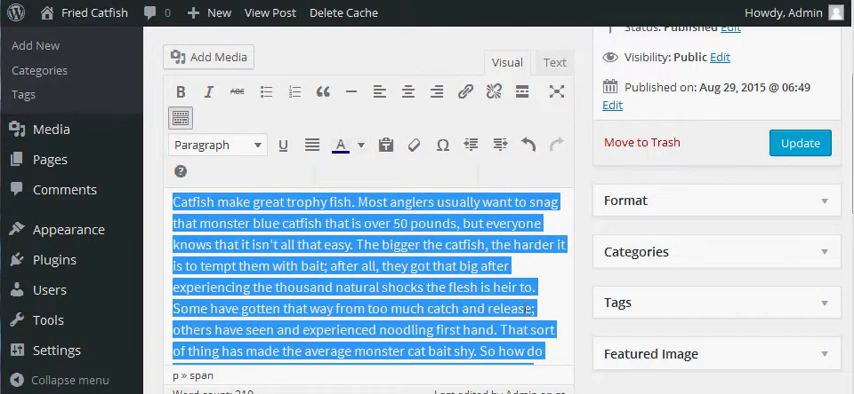
left_click(800, 143)
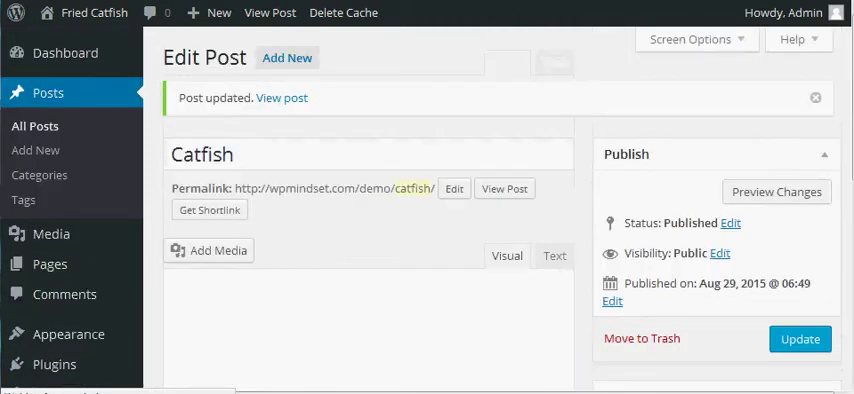
View the updated Catfish post on the live site
left_click(378, 188)
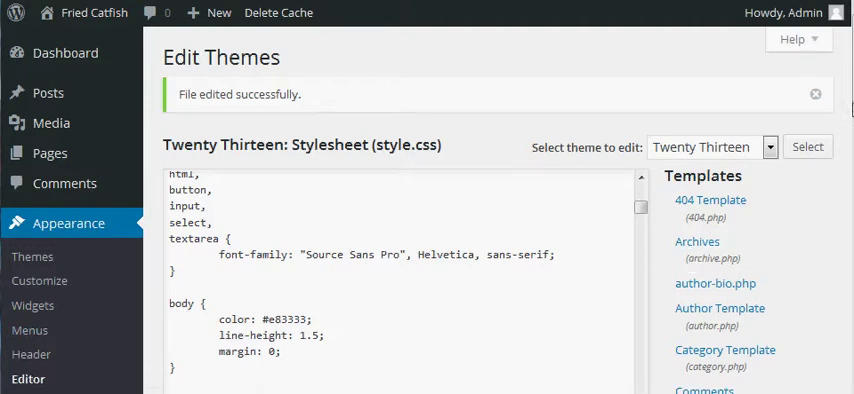
scroll(400, 250, "down", 3)
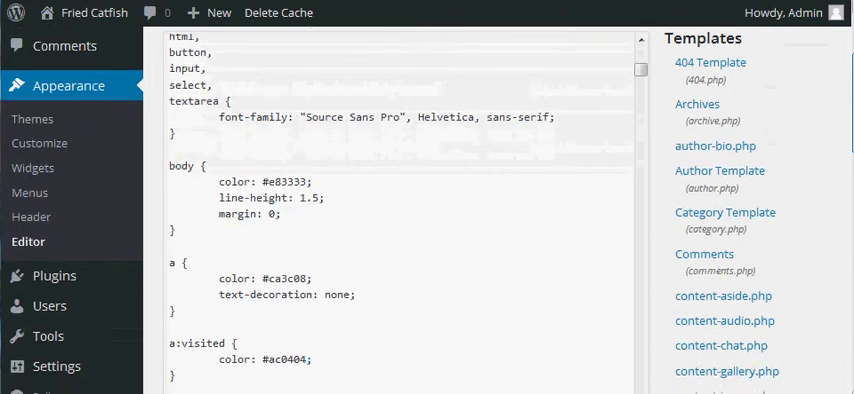
scroll(400, 250, "down", 2)
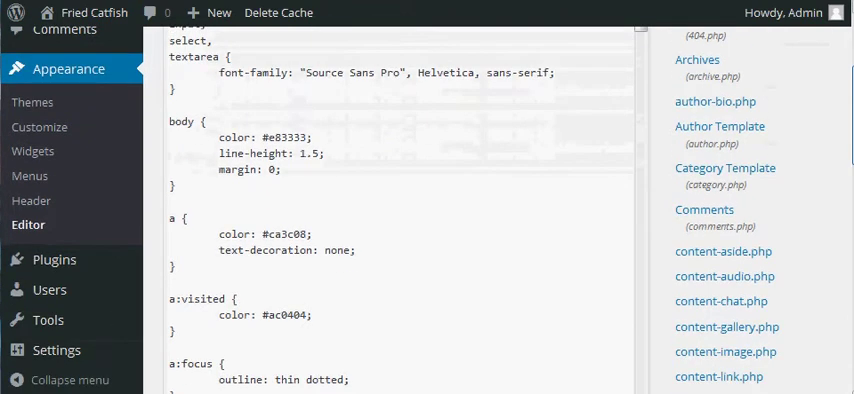
scroll(400, 200, "down", 5)
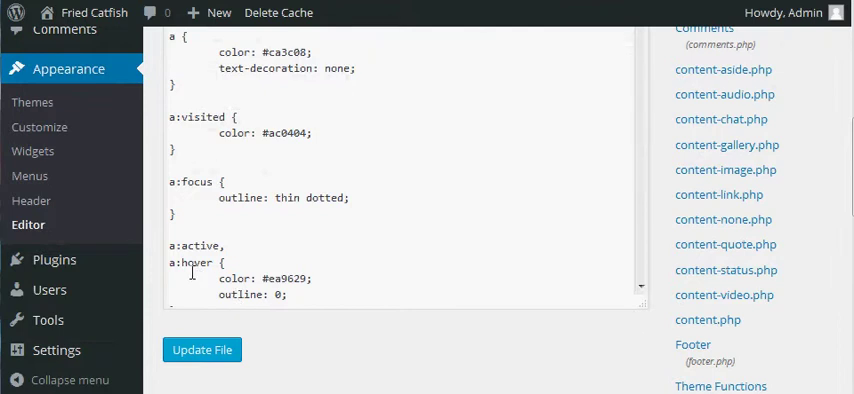
left_click_drag(181, 262, 325, 285)
left_click(282, 294)
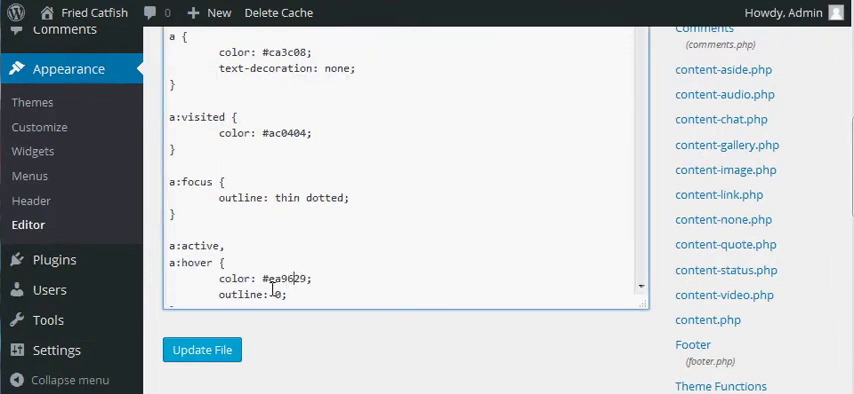
left_click_drag(262, 279, 300, 279)
key("Up")
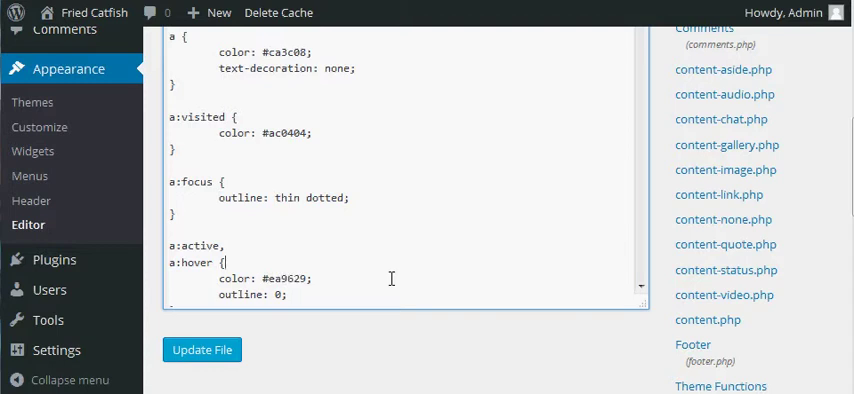